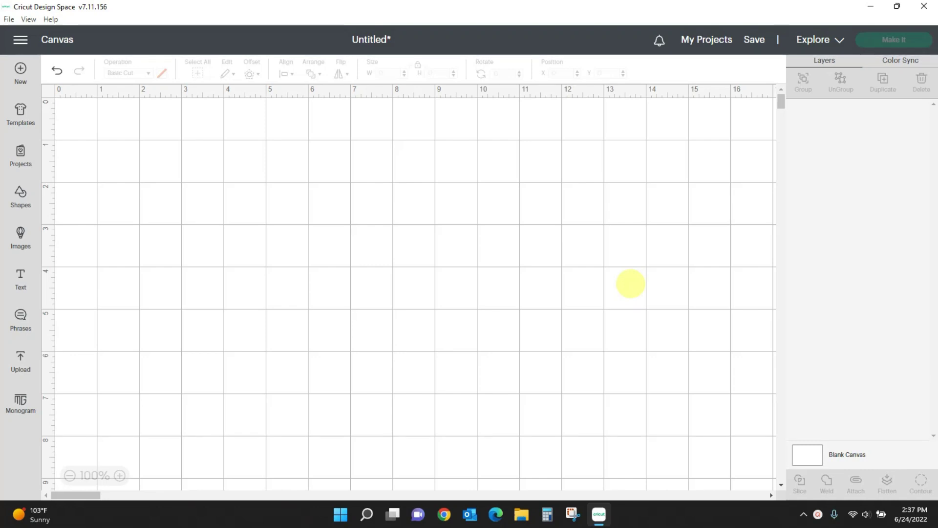
# Step: Add a text layer reading 'let's try this out' and drag it toward the canvas centre
pyautogui.click(22, 281)
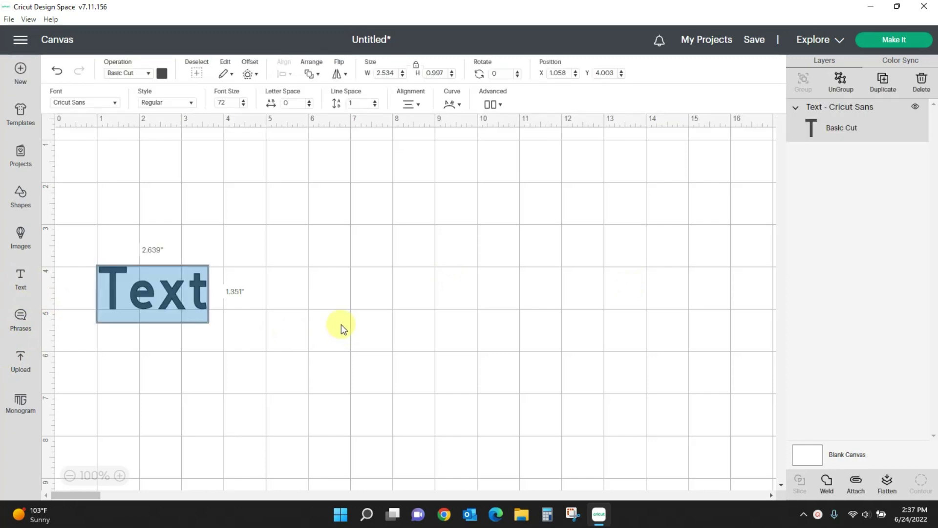
pyautogui.write('le')
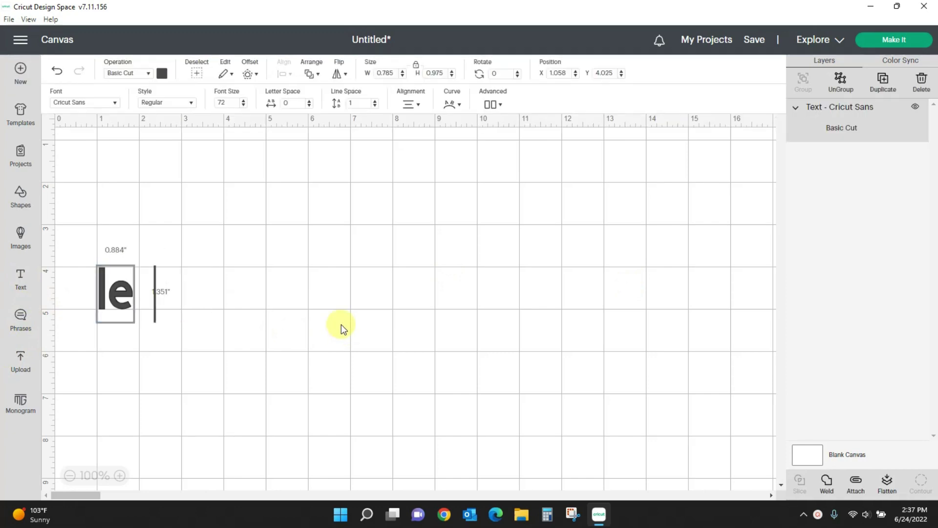
pyautogui.write("t's try this out")
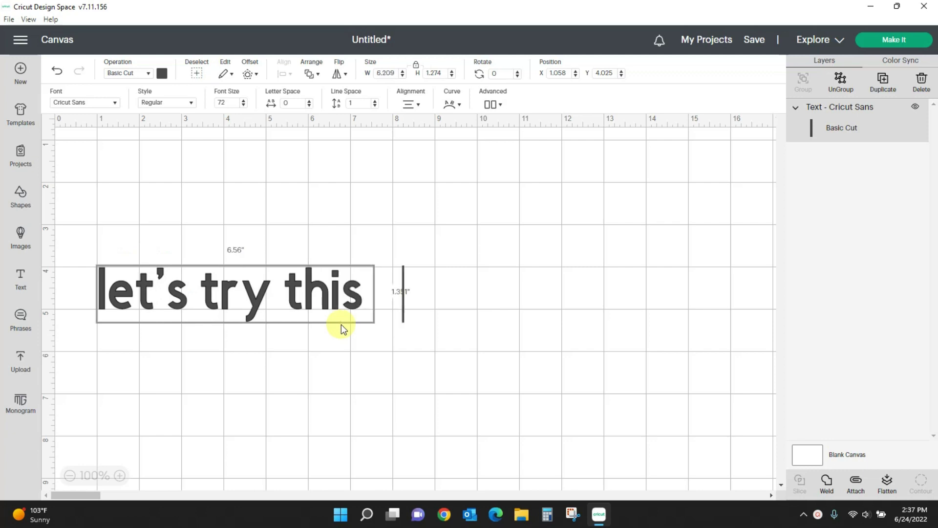
pyautogui.click(356, 368)
pyautogui.moveTo(424, 300); pyautogui.dragTo(558, 289)
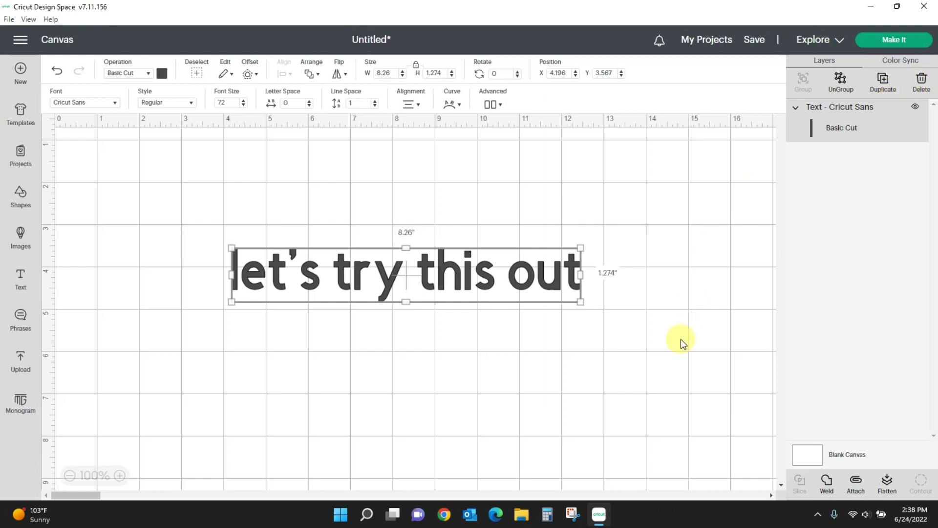
pyautogui.press('Delete')
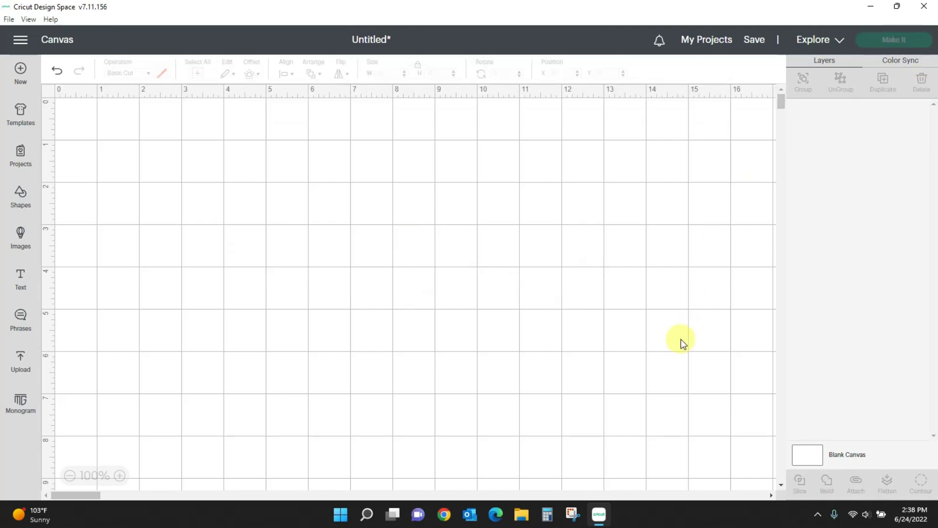
pyautogui.hotkey('ctrl', 'z')
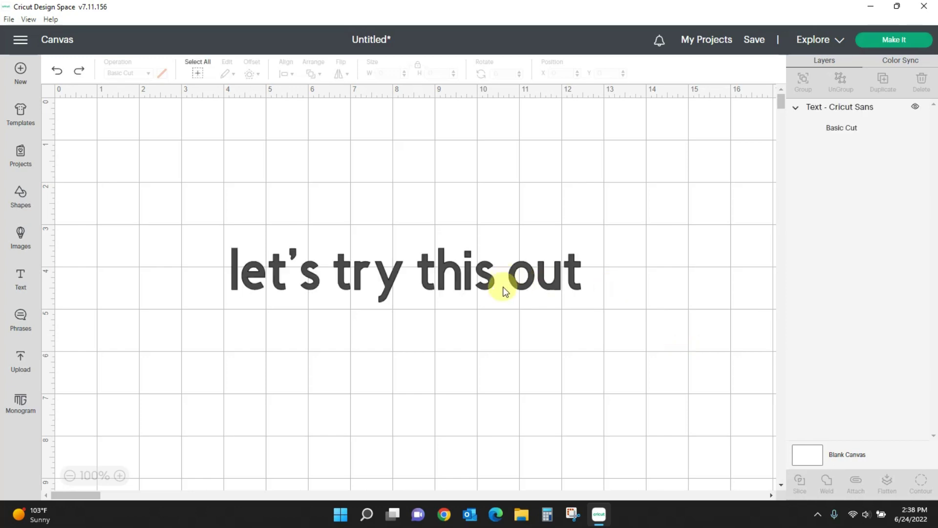
pyautogui.click(501, 288)
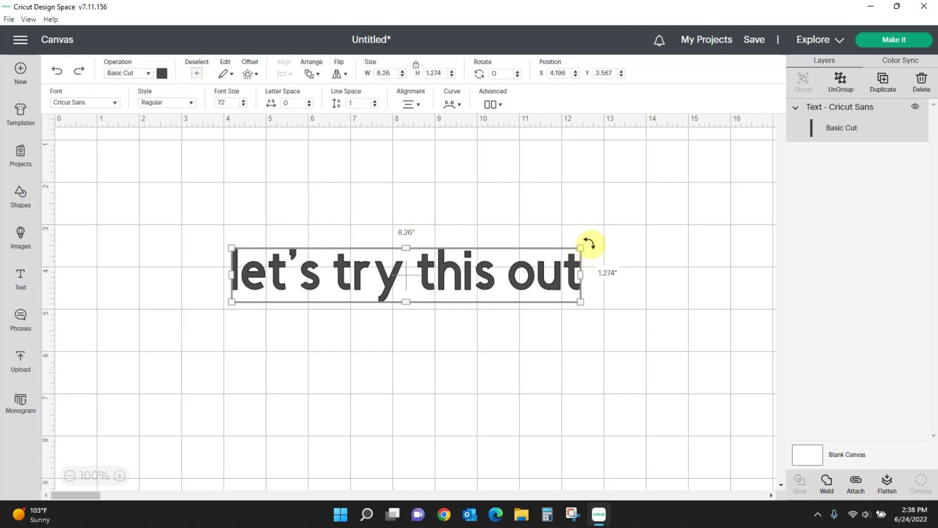
# Step: Rotate the text back and forth, then scale it up and stretch the box wider and taller
pyautogui.moveTo(590, 244); pyautogui.dragTo(616, 241)
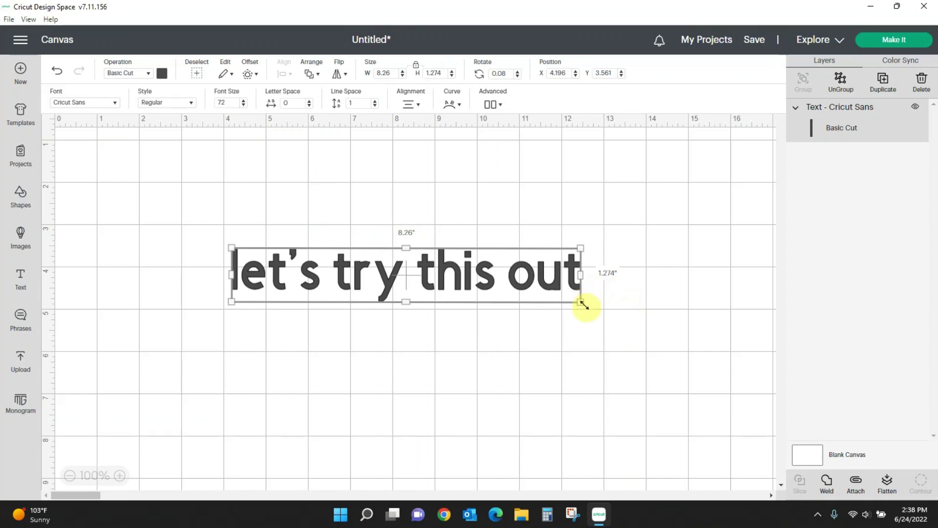
pyautogui.moveTo(583, 304)
pyautogui.mouseDown()
pyautogui.moveTo(659, 365)
pyautogui.moveTo(596, 327)
pyautogui.moveTo(585, 304)
pyautogui.mouseUp()
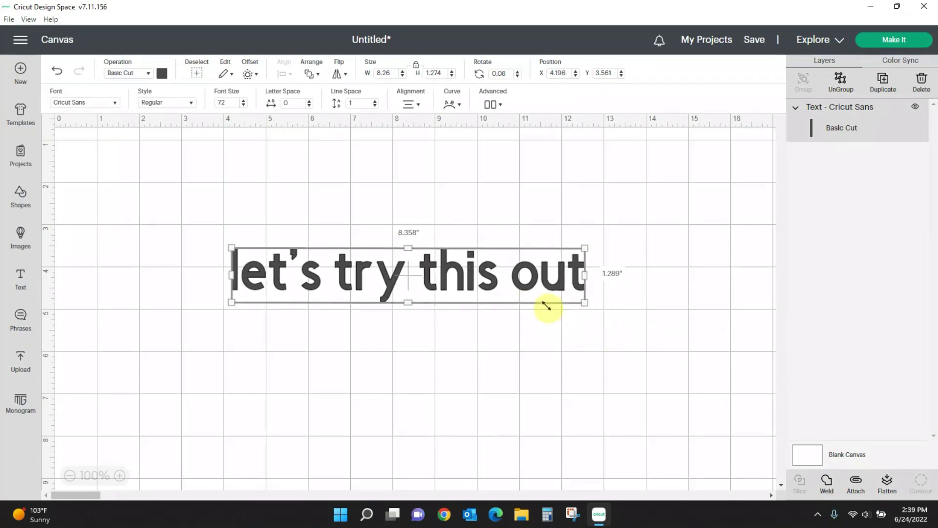
pyautogui.moveTo(231, 303); pyautogui.dragTo(308, 310)
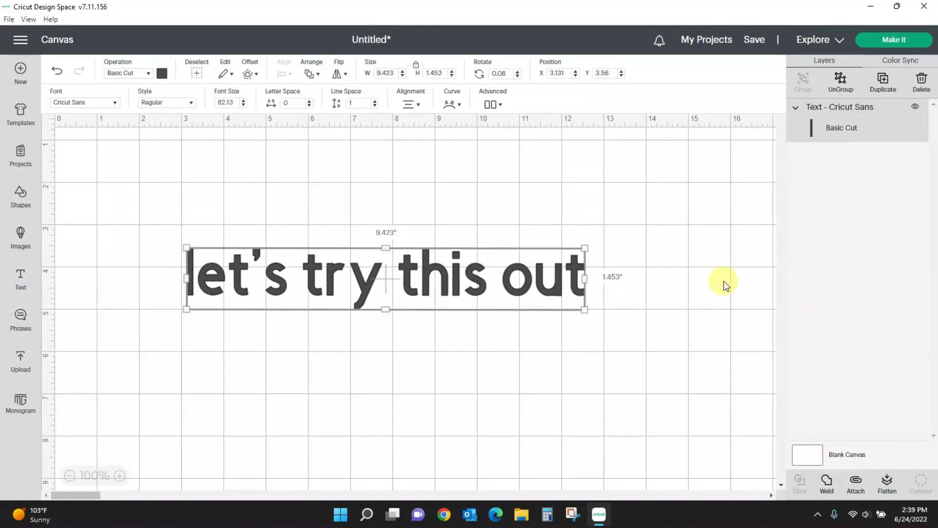
pyautogui.moveTo(585, 276); pyautogui.dragTo(744, 285)
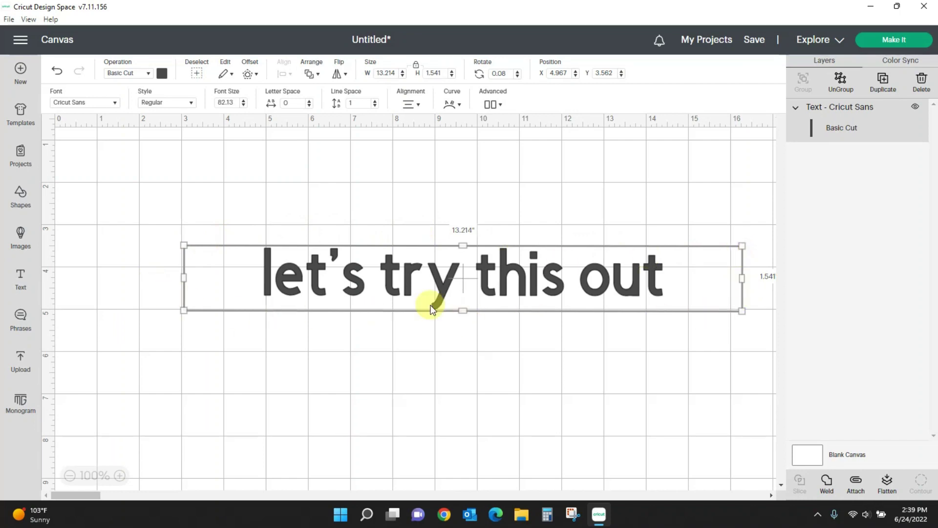
pyautogui.moveTo(463, 311); pyautogui.dragTo(465, 398)
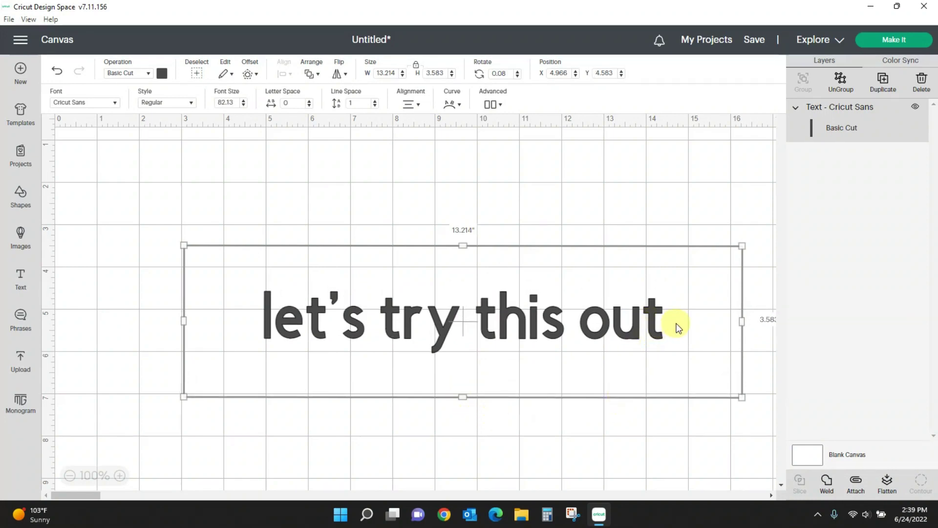
# Step: Reselect the text and undo back to its 8.26 by 1.274 inch size
pyautogui.click(561, 359)
pyautogui.click(548, 283)
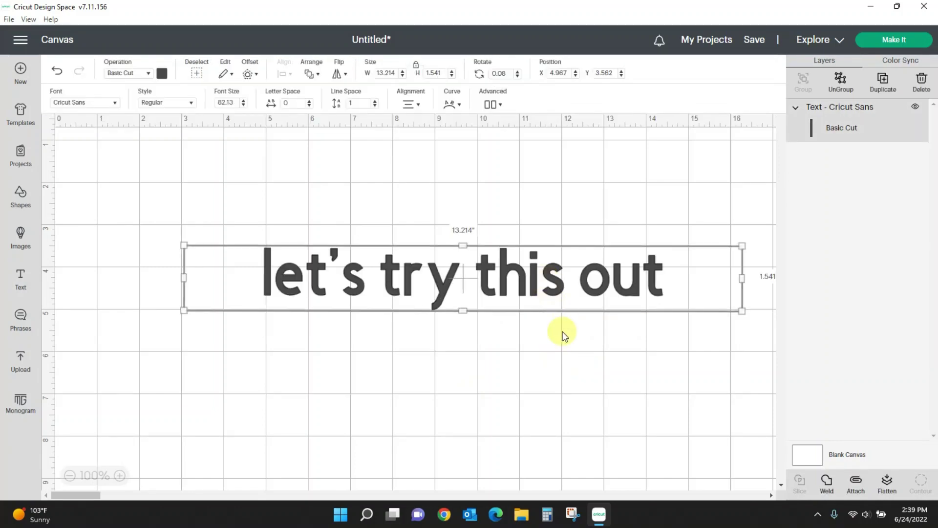
pyautogui.click(563, 339)
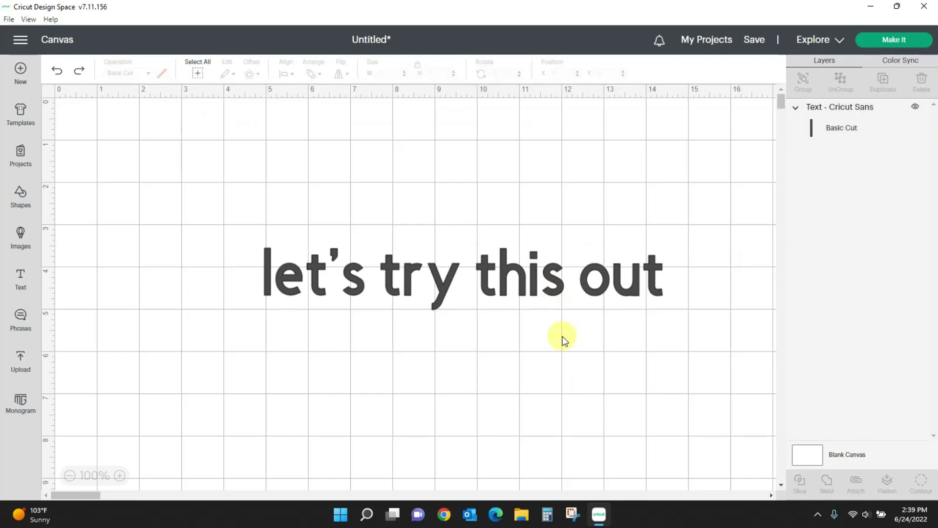
pyautogui.click(548, 277)
pyautogui.hotkey('ctrl', 'z')
pyautogui.hotkey('ctrl', 'z')
pyautogui.hotkey('ctrl', 'z')
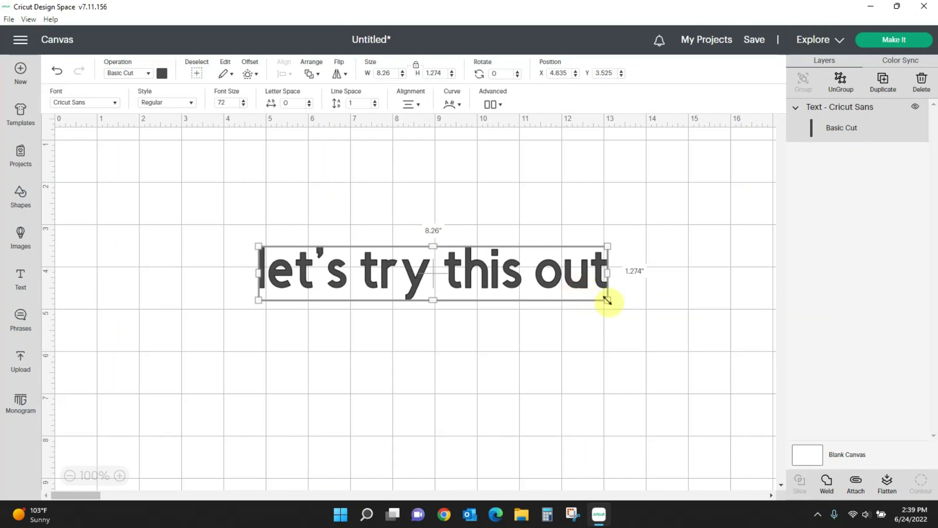
# Step: Enlarge and widen the text to 10.292 by 1.543 inches, nudge it down, and toggle the size lock
pyautogui.moveTo(608, 300)
pyautogui.mouseDown()
pyautogui.moveTo(644, 327)
pyautogui.moveTo(606, 307)
pyautogui.mouseUp()
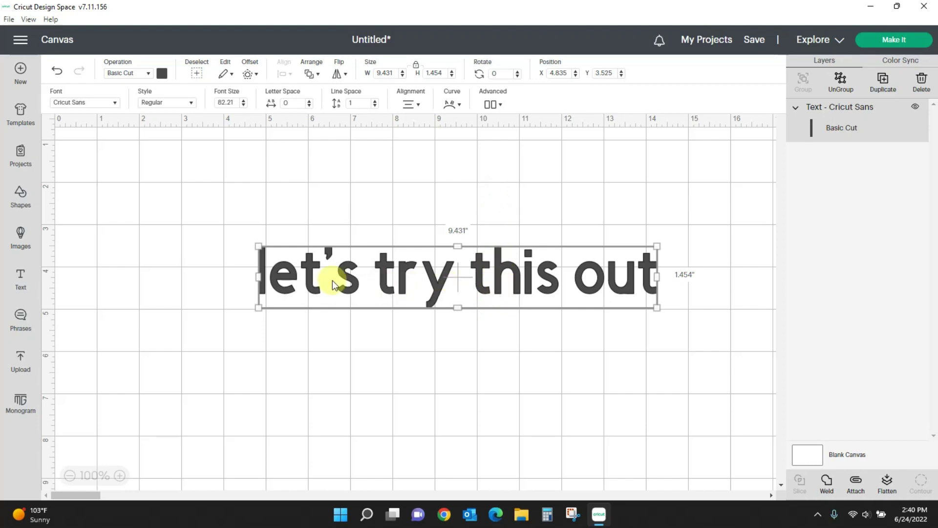
pyautogui.moveTo(537, 278); pyautogui.dragTo(536, 285)
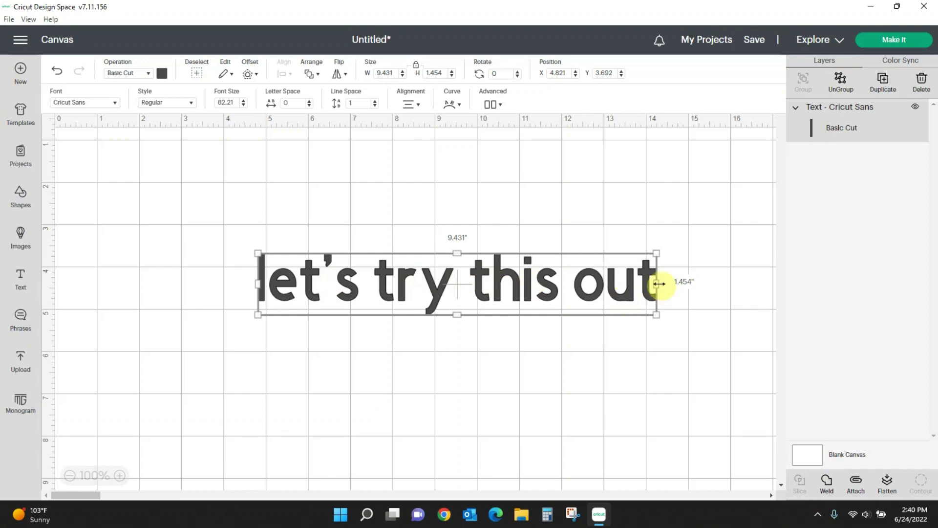
pyautogui.moveTo(659, 283); pyautogui.dragTo(693, 283)
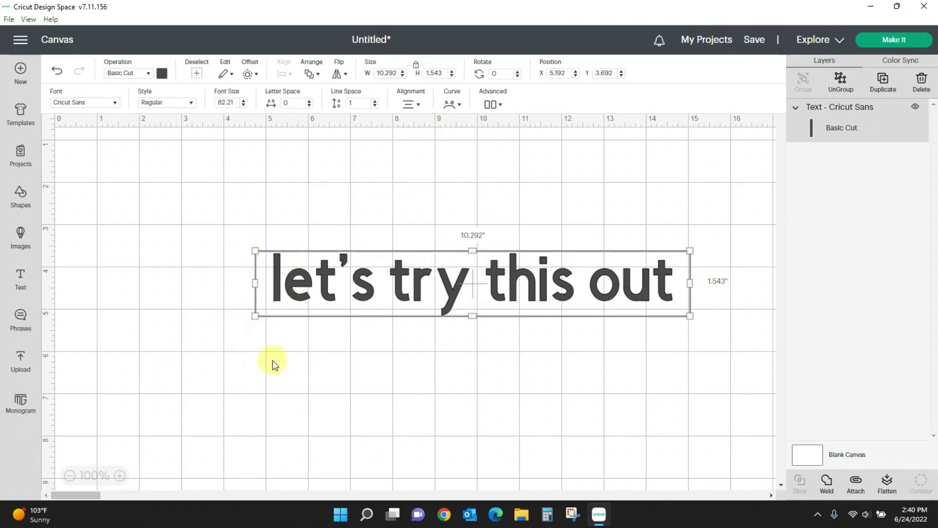
pyautogui.click(416, 67)
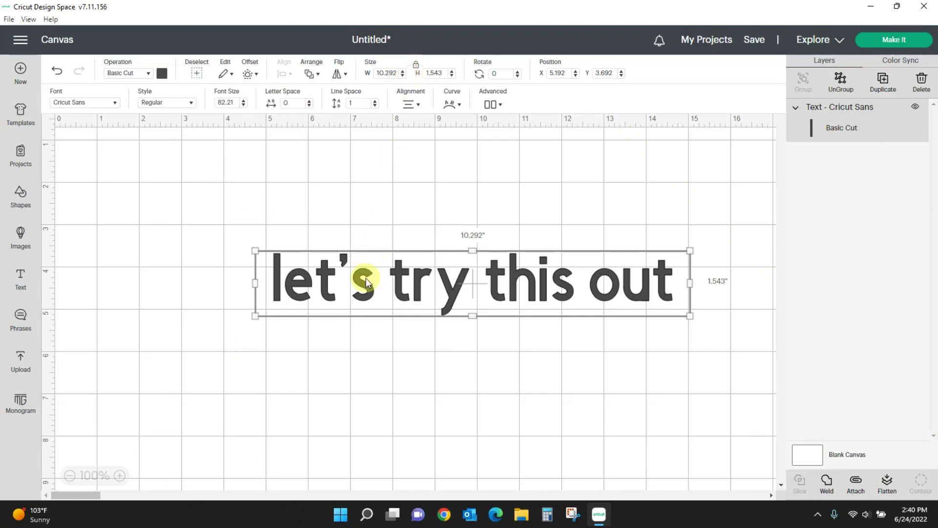
# Step: Set the unlocked height to 3 inches, then relock and scale the text to 10.864 by 3.359 inches
pyautogui.click(415, 65)
pyautogui.moveTo(447, 74); pyautogui.dragTo(418, 80)
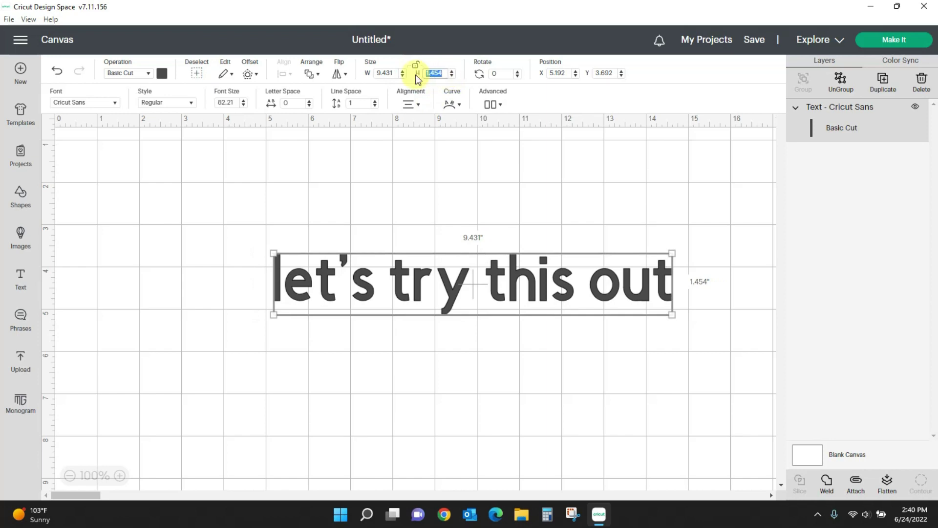
pyautogui.write('3')
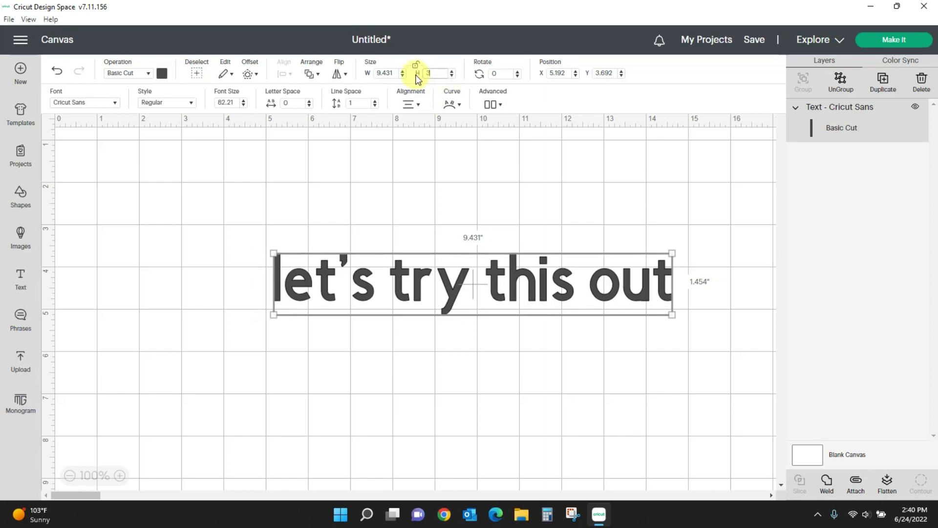
pyautogui.press('Return')
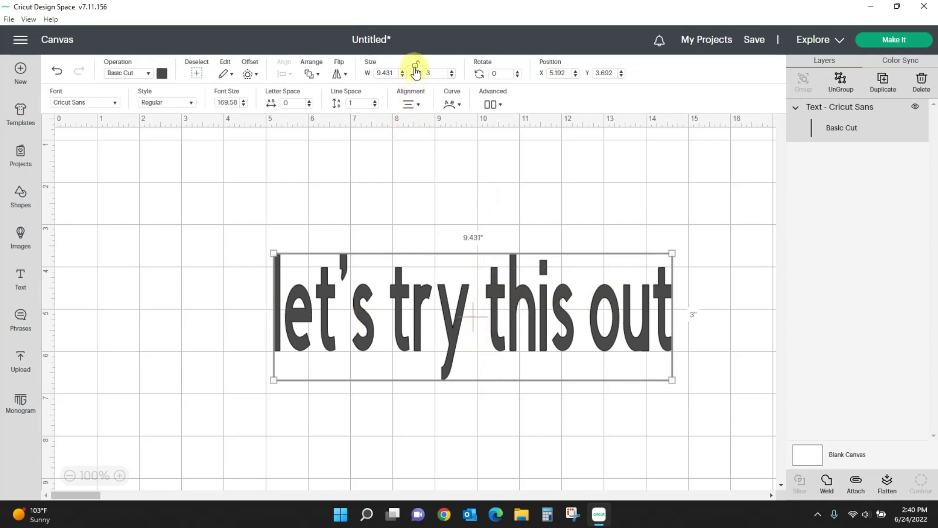
pyautogui.click(416, 67)
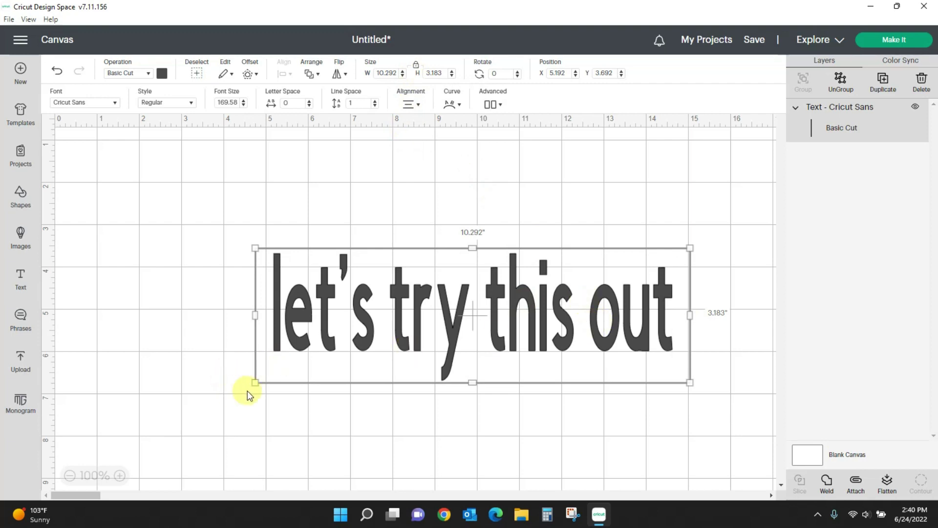
pyautogui.moveTo(247, 391)
pyautogui.mouseDown()
pyautogui.moveTo(190, 417)
pyautogui.moveTo(235, 397)
pyautogui.mouseUp()
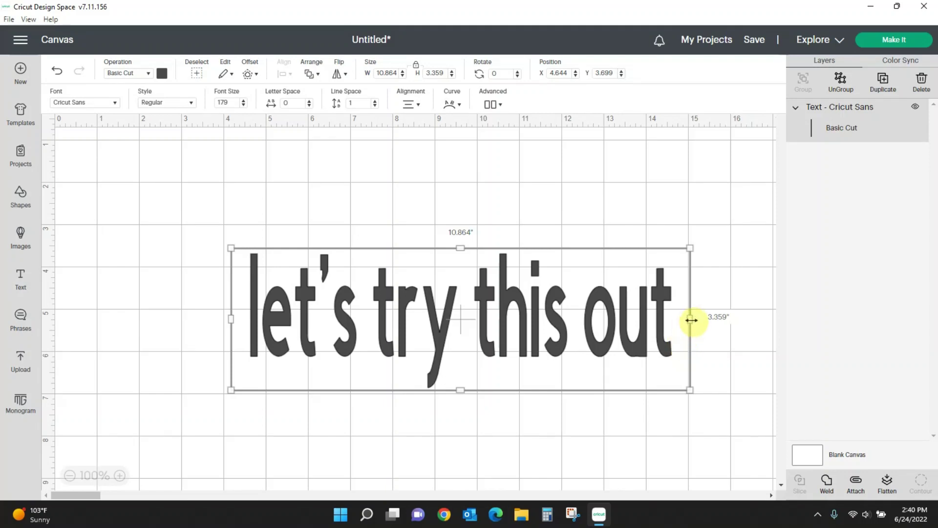
# Step: Narrow the box to 4.85 inches so the phrase wraps to three lines, zoom out, and centre it
pyautogui.moveTo(691, 320); pyautogui.dragTo(572, 332)
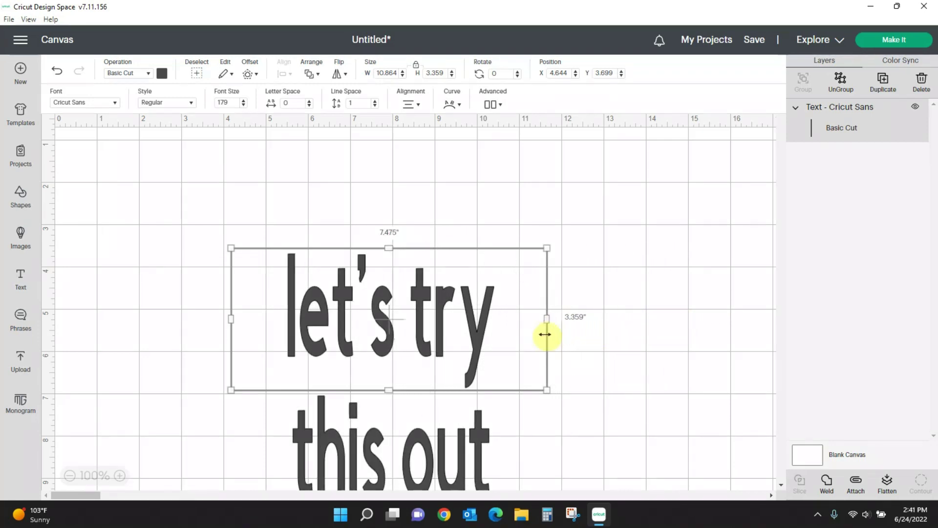
pyautogui.moveTo(545, 334); pyautogui.dragTo(437, 340)
pyautogui.scroll(-3, 531, 328)
pyautogui.scroll(-1, 533, 330)
pyautogui.scroll(1, 534, 328)
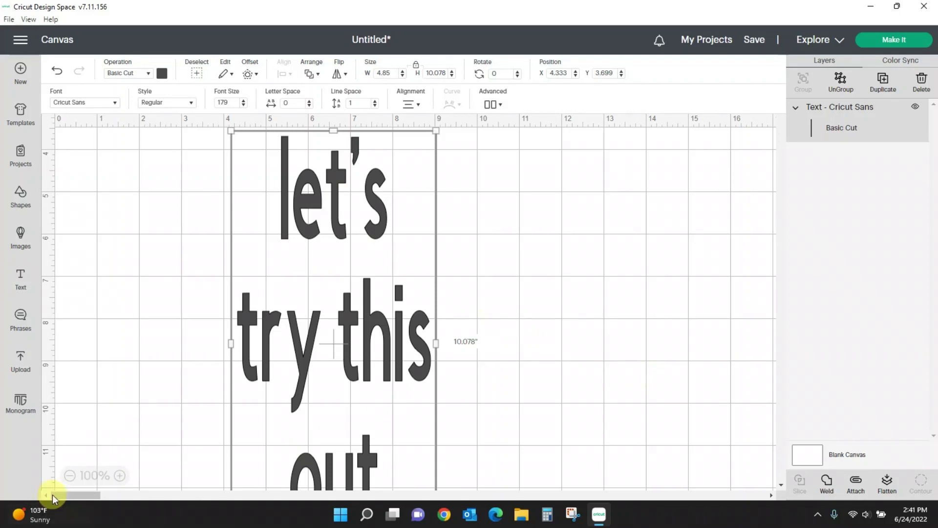
pyautogui.click(69, 475)
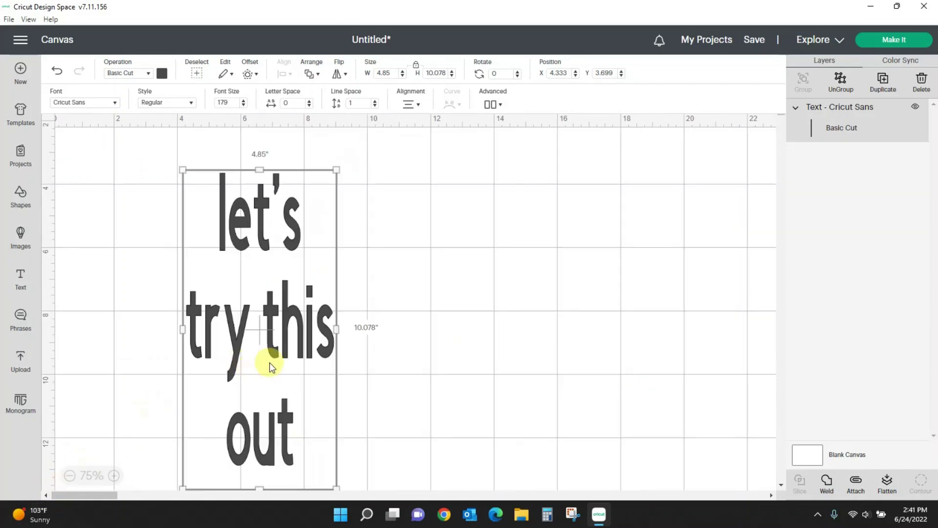
pyautogui.moveTo(268, 364); pyautogui.dragTo(447, 329)
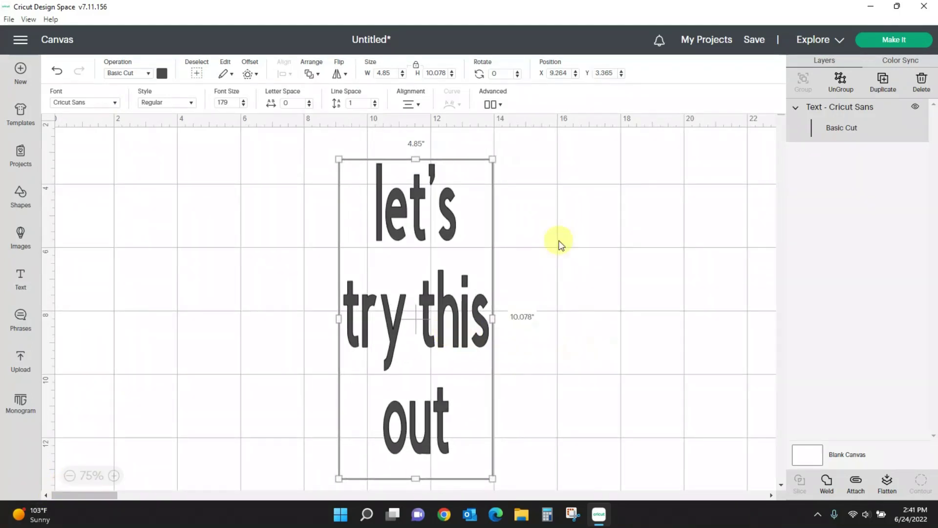
# Step: Try Left, then Right, then Center alignment on the wrapped text
pyautogui.click(410, 104)
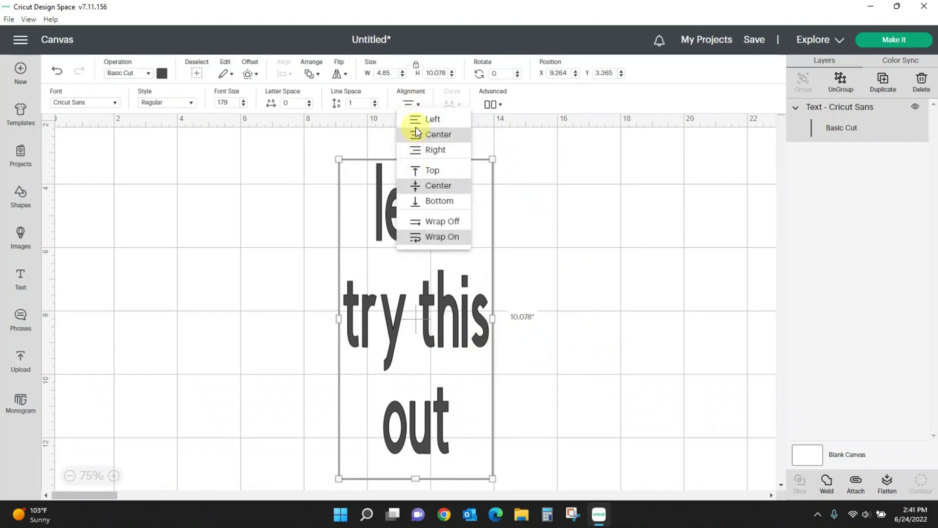
pyautogui.click(416, 119)
pyautogui.click(409, 103)
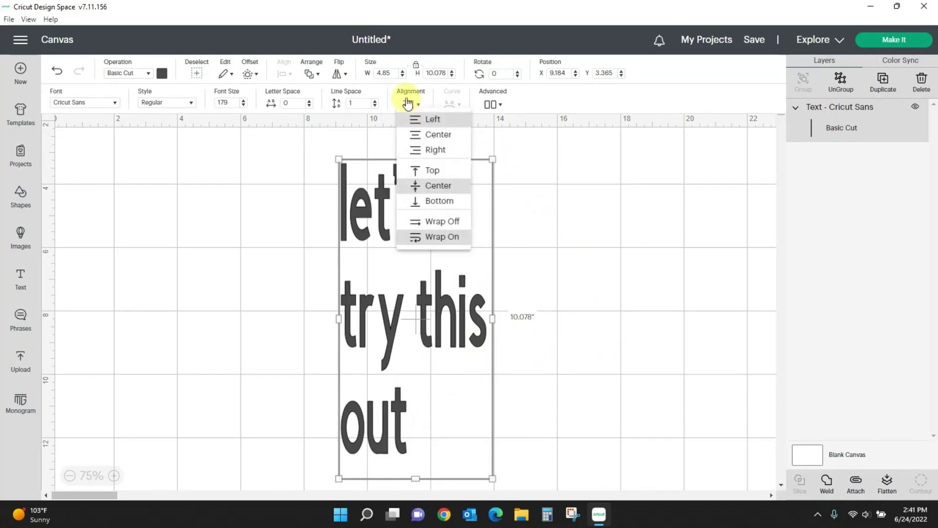
pyautogui.click(431, 150)
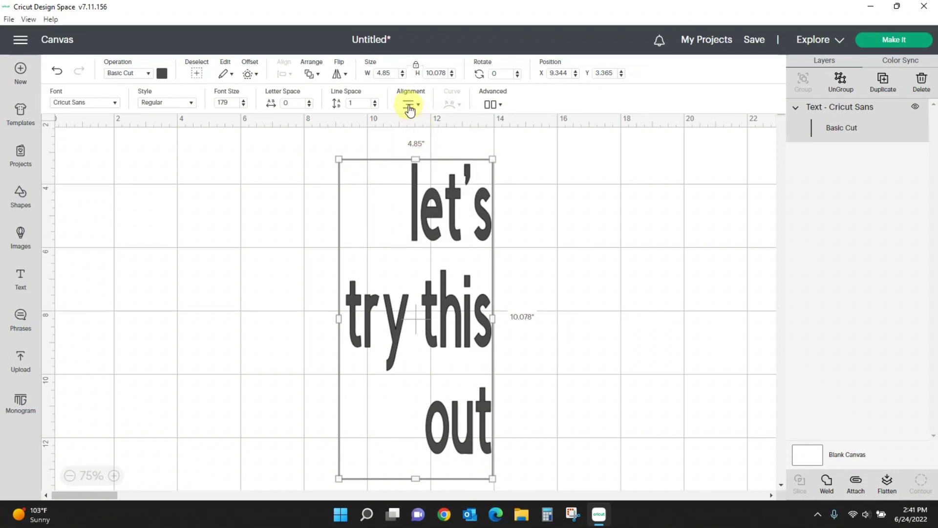
pyautogui.click(409, 108)
pyautogui.click(420, 135)
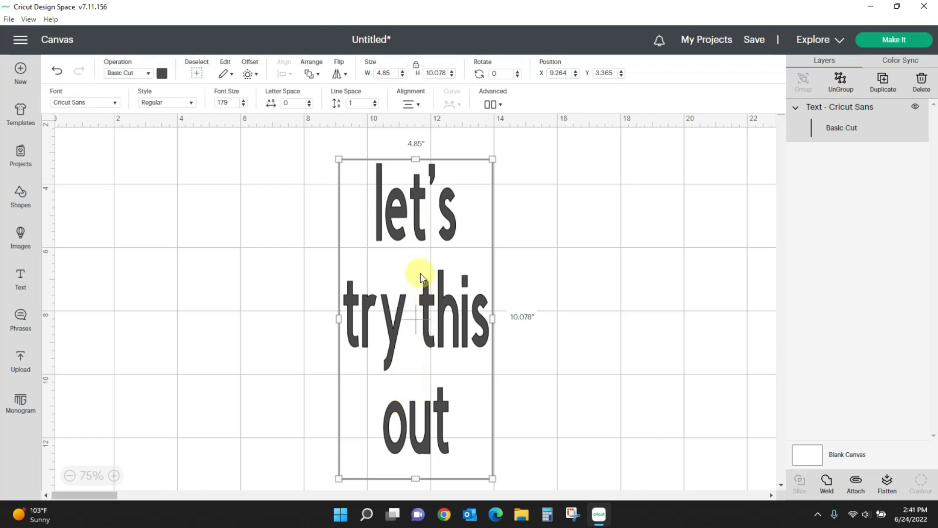
# Step: Turn wrapping off so the phrase sits on one line, and move it lower left
pyautogui.click(409, 108)
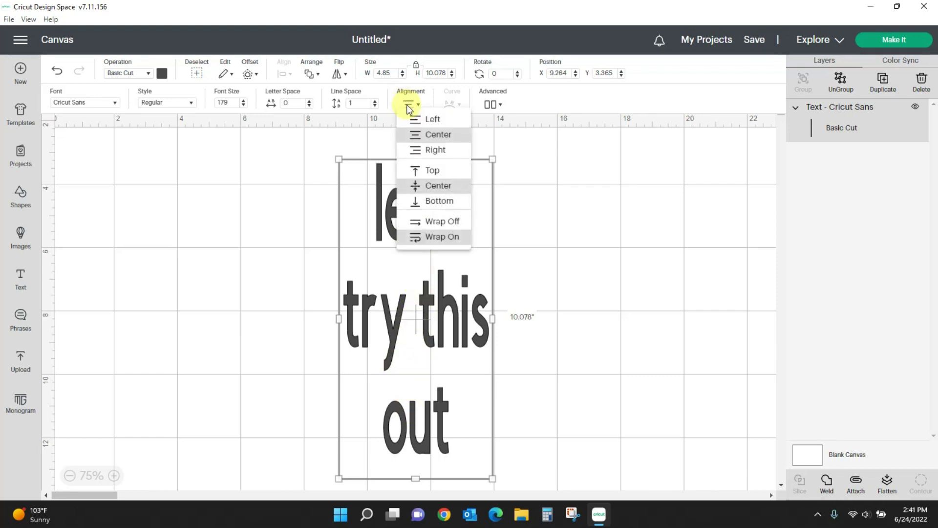
pyautogui.click(424, 221)
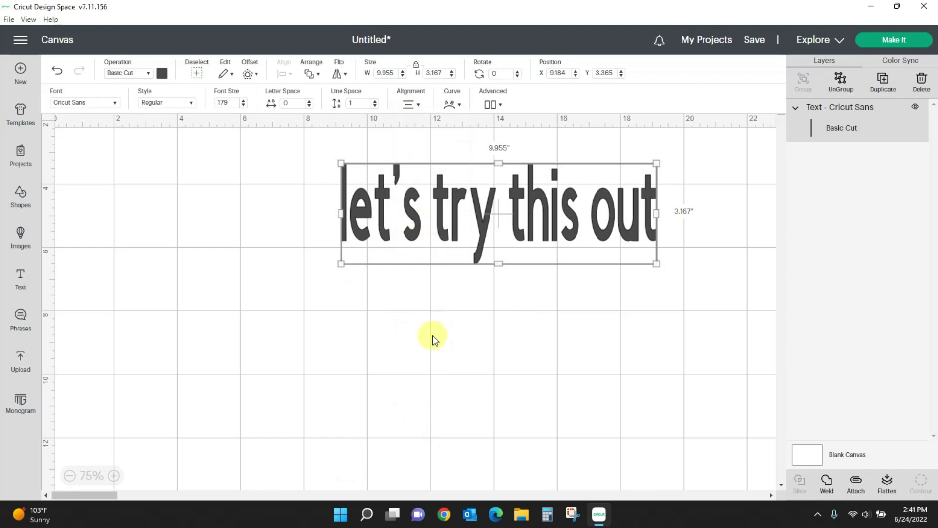
pyautogui.moveTo(570, 215); pyautogui.dragTo(486, 277)
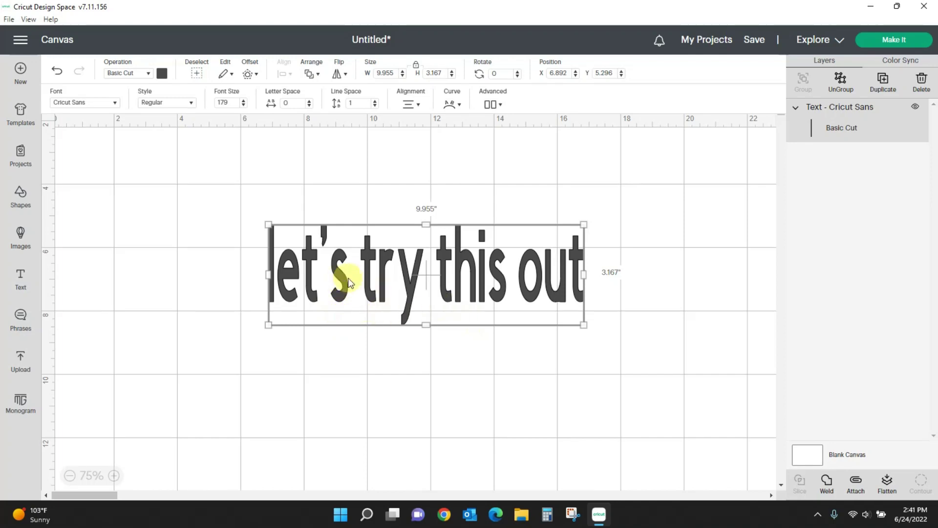
# Step: Insert line breaks after let's and inside this, then undo them
pyautogui.doubleClick(365, 277)
pyautogui.click(365, 277)
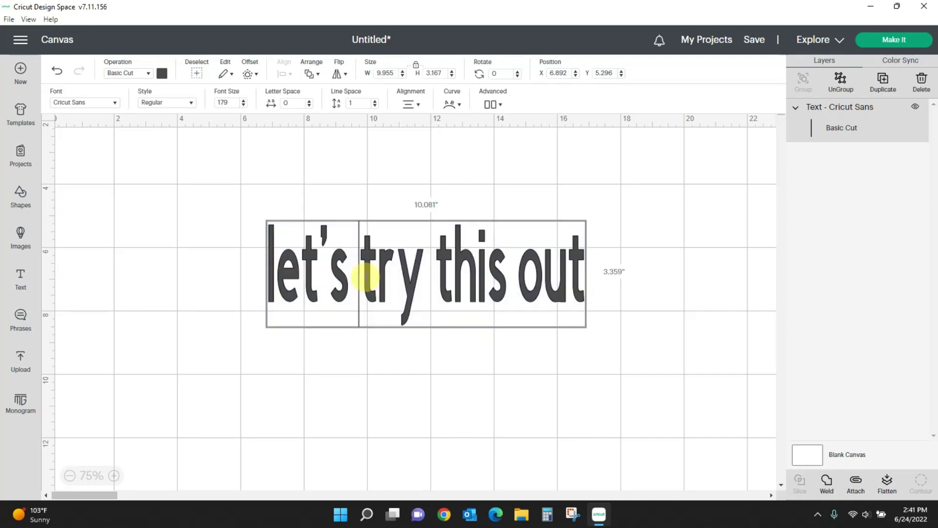
pyautogui.press('Return')
pyautogui.click(355, 383)
pyautogui.press('Return')
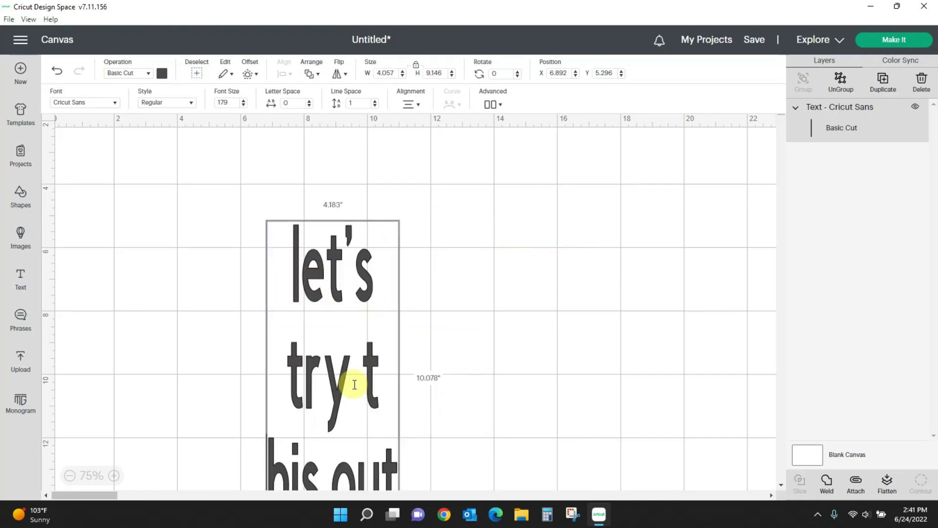
pyautogui.scroll(-3, 352, 372)
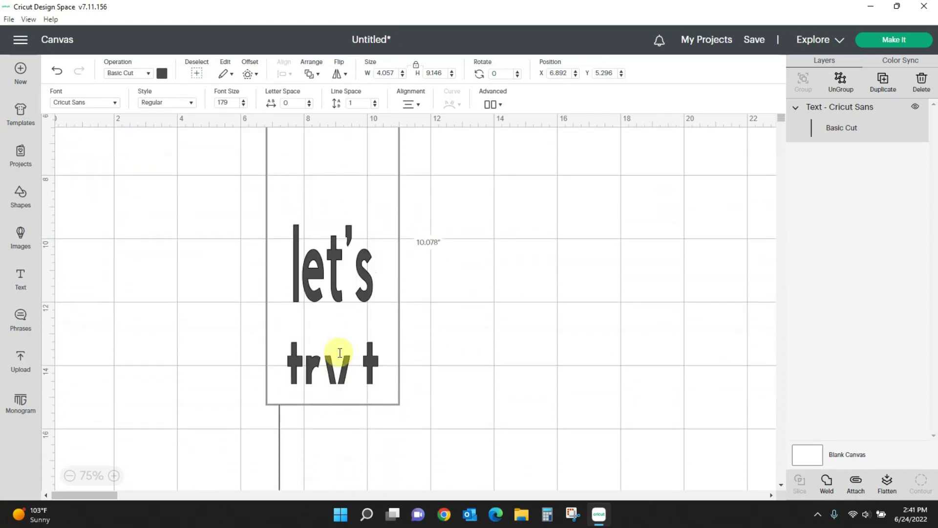
pyautogui.hotkey('ctrl', 'z')
pyautogui.hotkey('ctrl', 'z')
pyautogui.hotkey('ctrl', 'z')
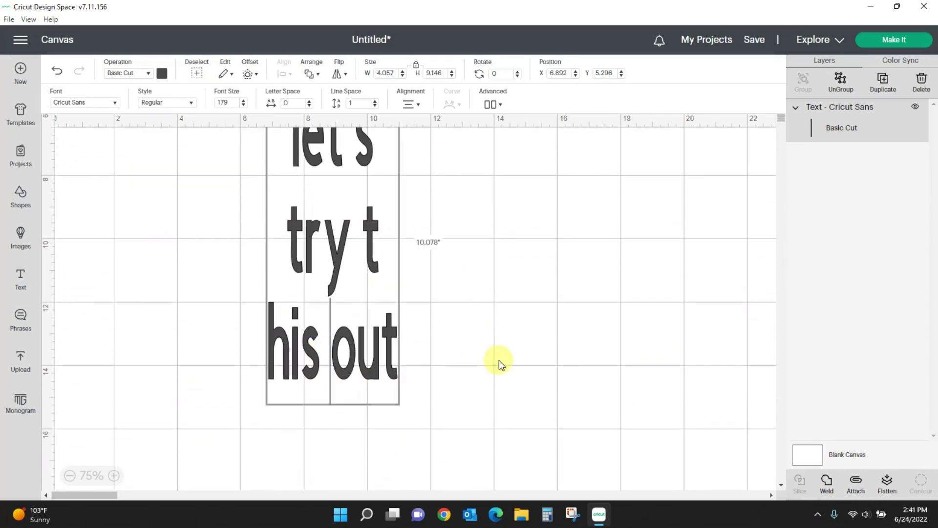
# Step: Finish editing and drag the right handle so 'this out' wraps below 'let's try'
pyautogui.scroll(4, 499, 360)
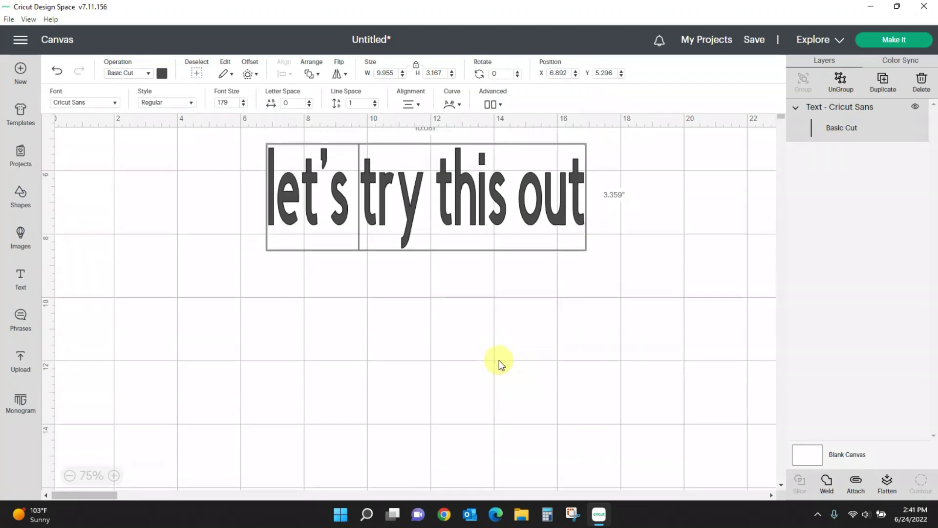
pyautogui.click(499, 359)
pyautogui.click(577, 319)
pyautogui.click(649, 310)
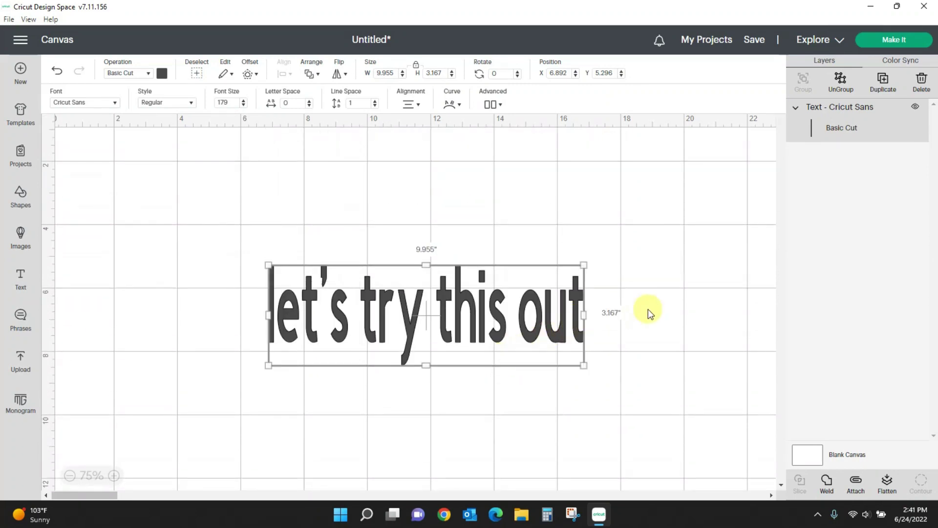
pyautogui.moveTo(586, 315); pyautogui.dragTo(652, 327)
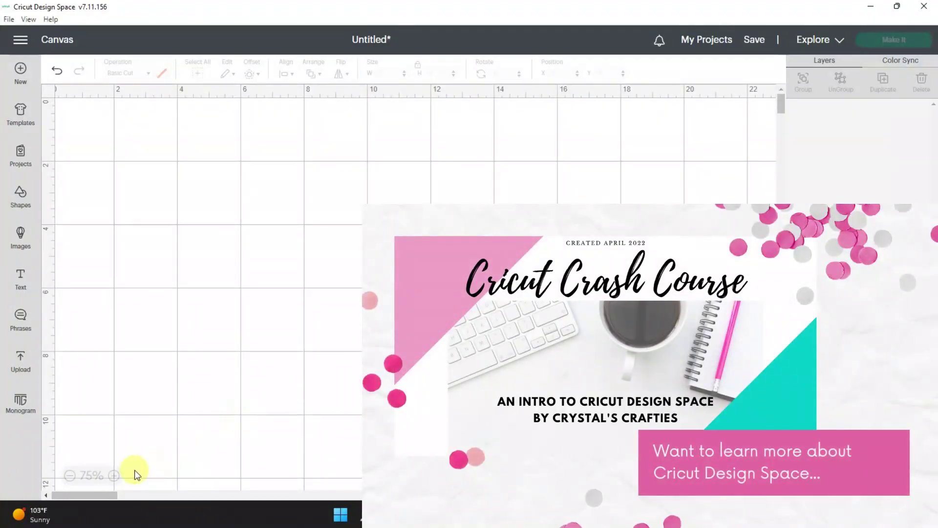
# Step: Zoom back to 100%, add a text line reading 'lets do this again', and move it toward the centre
pyautogui.click(113, 475)
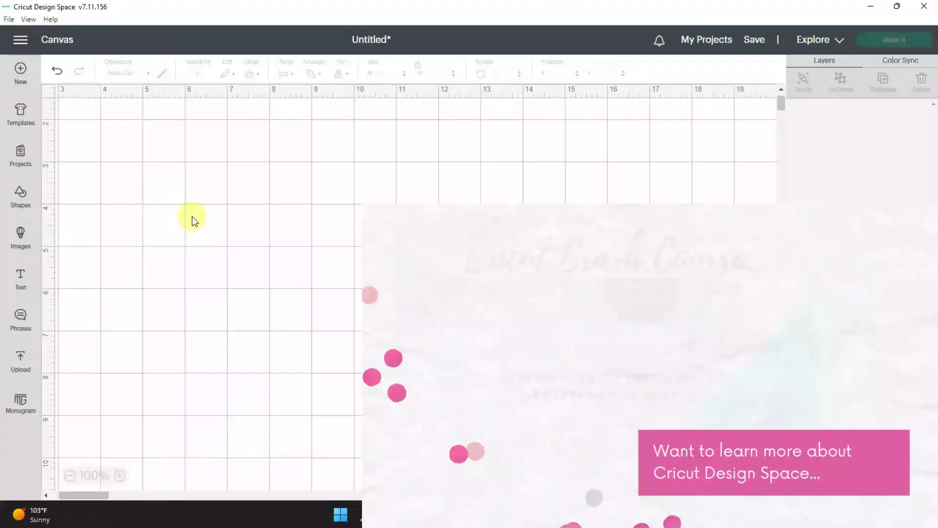
pyautogui.click(21, 279)
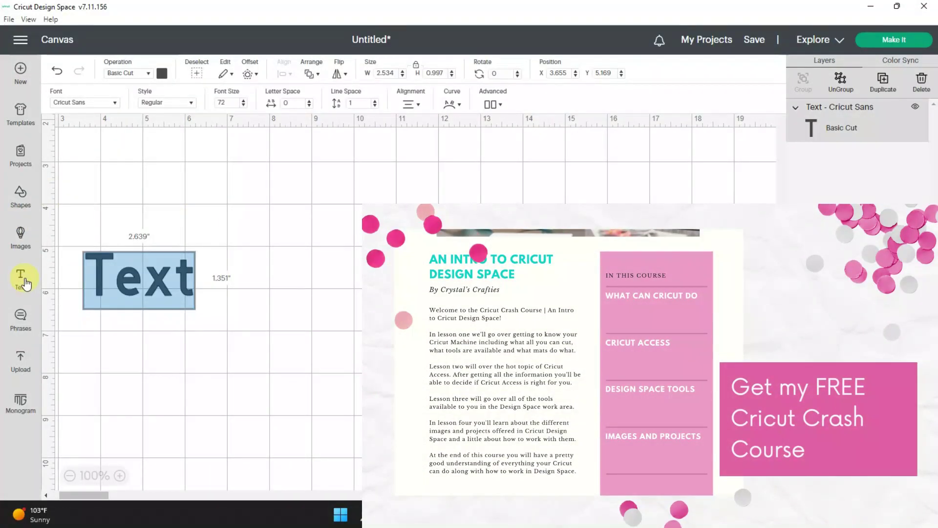
pyautogui.write('lets do thi')
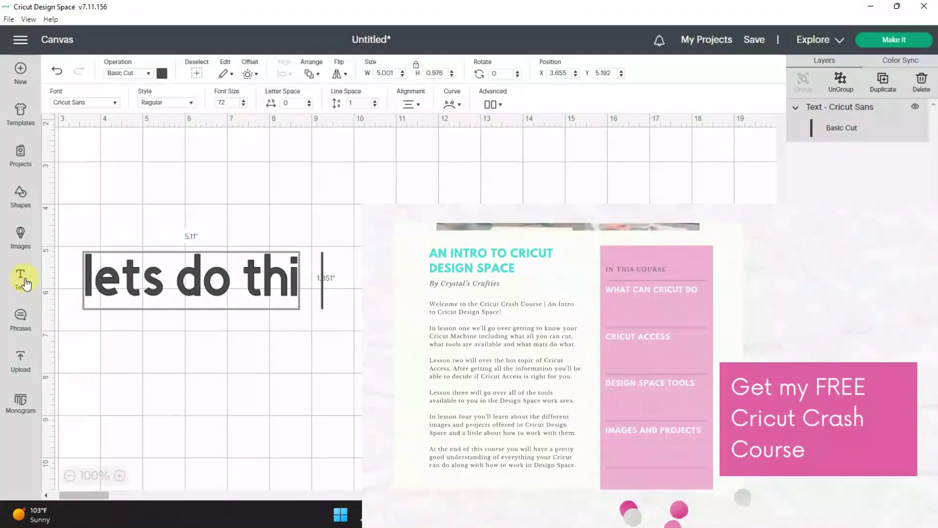
pyautogui.write('s ag')
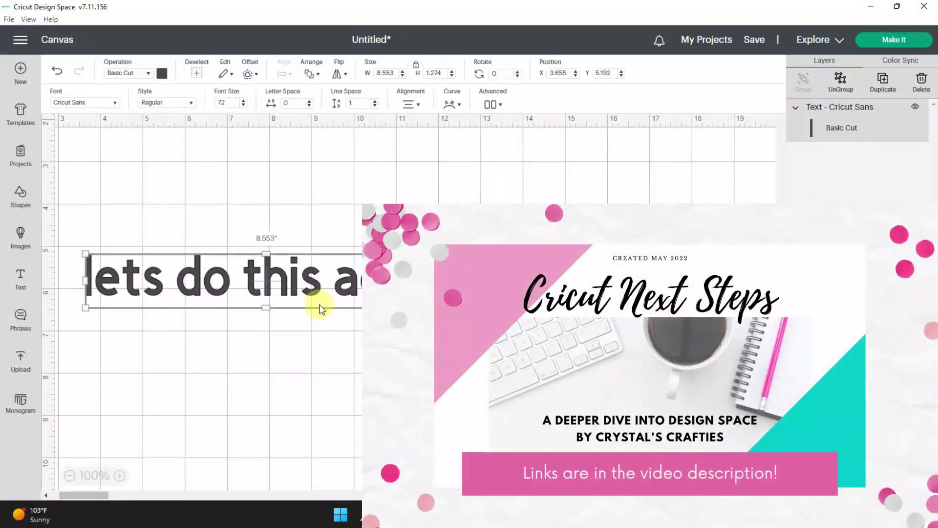
pyautogui.moveTo(320, 308); pyautogui.dragTo(496, 294)
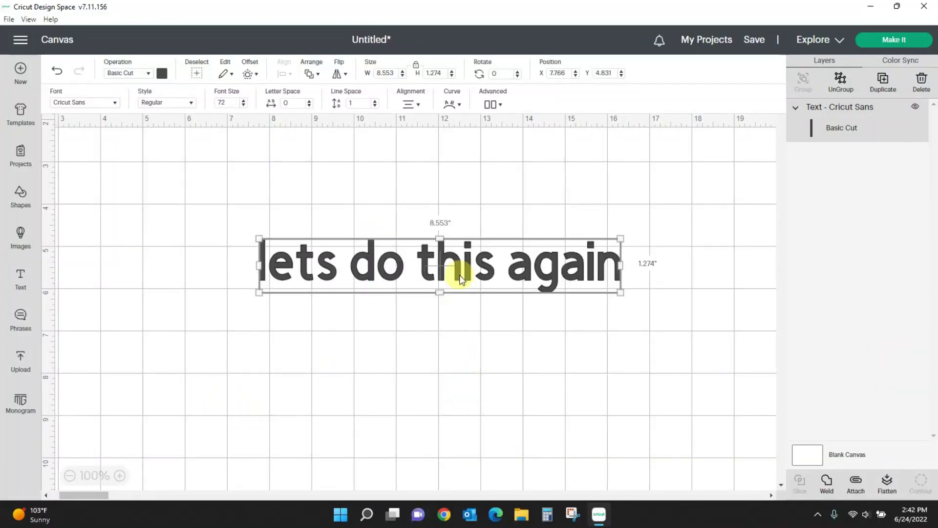
# Step: Delete the old text and add a new text layer reading 'let's do this again'
pyautogui.press('Delete')
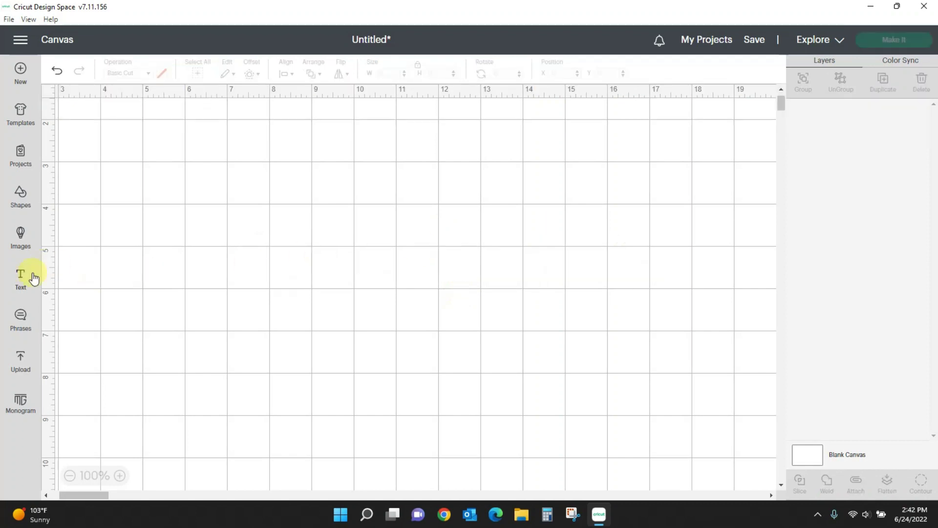
pyautogui.click(21, 287)
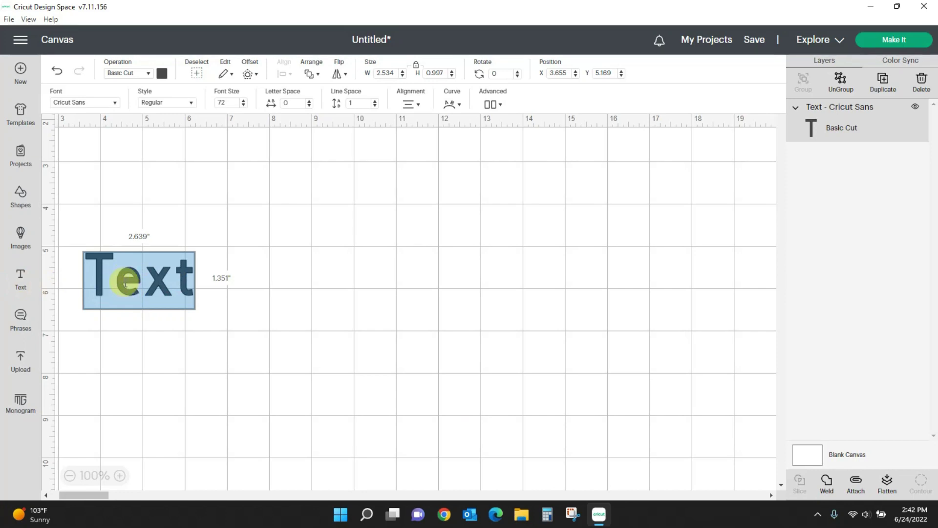
pyautogui.write("lets'")
pyautogui.press('BackSpace')
pyautogui.press('BackSpace')
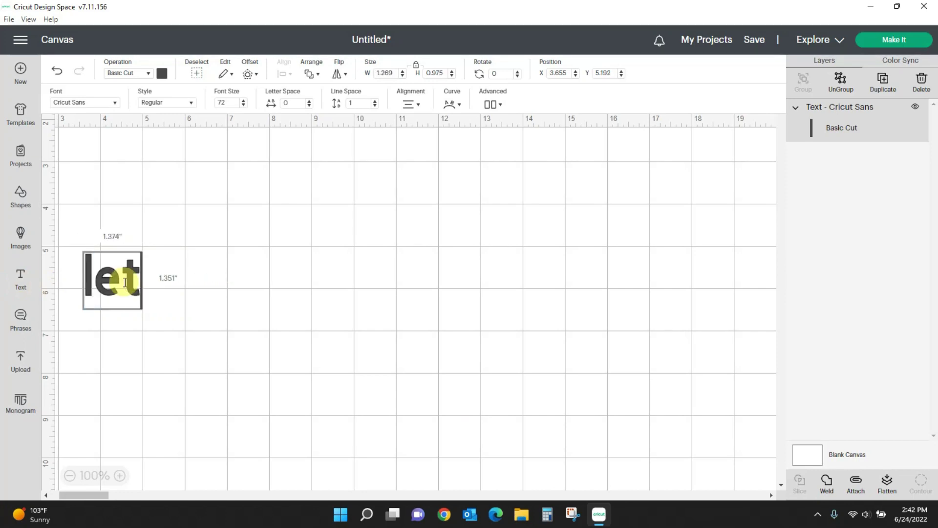
pyautogui.write("'s do this again")
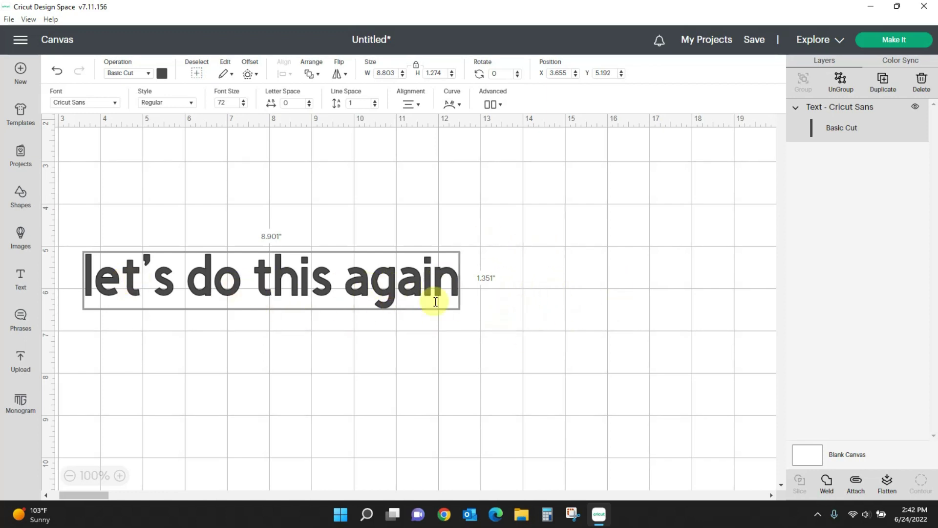
# Step: Move the 'let's do this again' text to X 6.696, Y 4.872 and retype the ’s in let’s
pyautogui.click(549, 280)
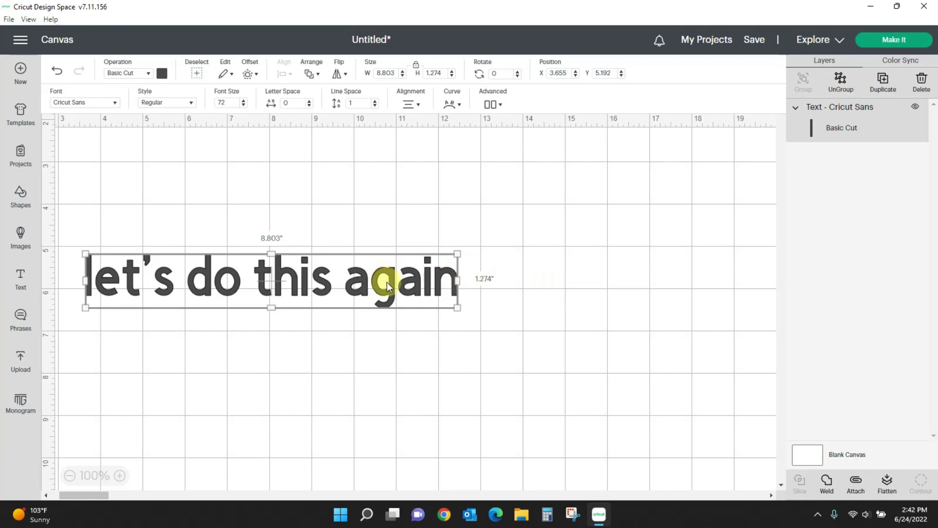
pyautogui.moveTo(371, 282); pyautogui.dragTo(514, 265)
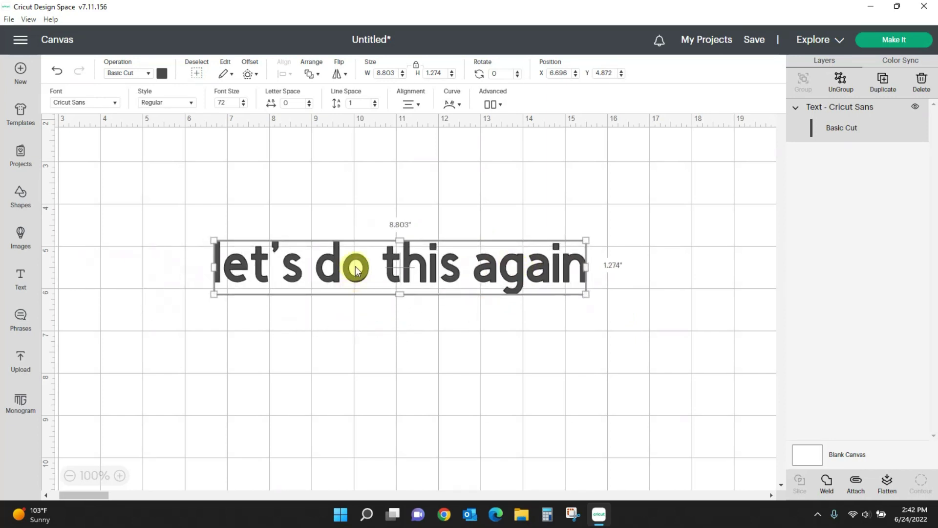
pyautogui.doubleClick(294, 272)
pyautogui.click(303, 267)
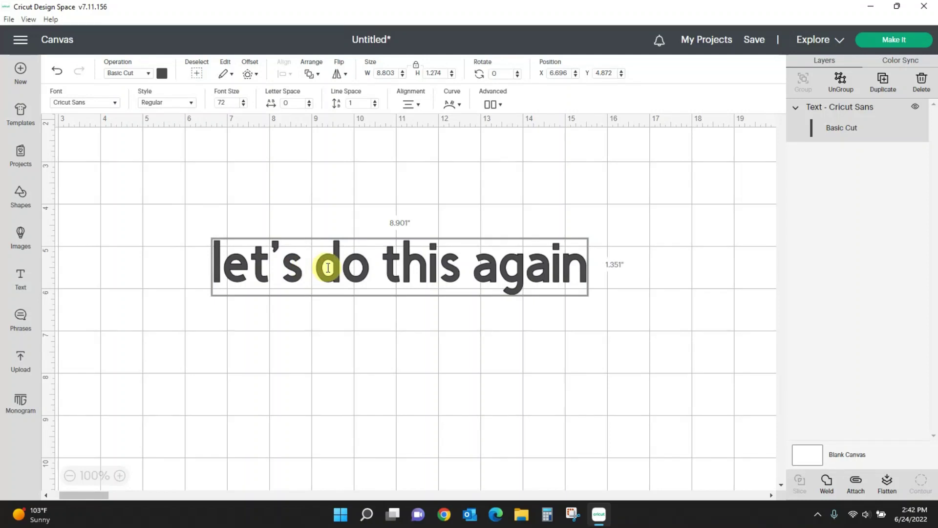
pyautogui.press('BackSpace')
pyautogui.press('BackSpace')
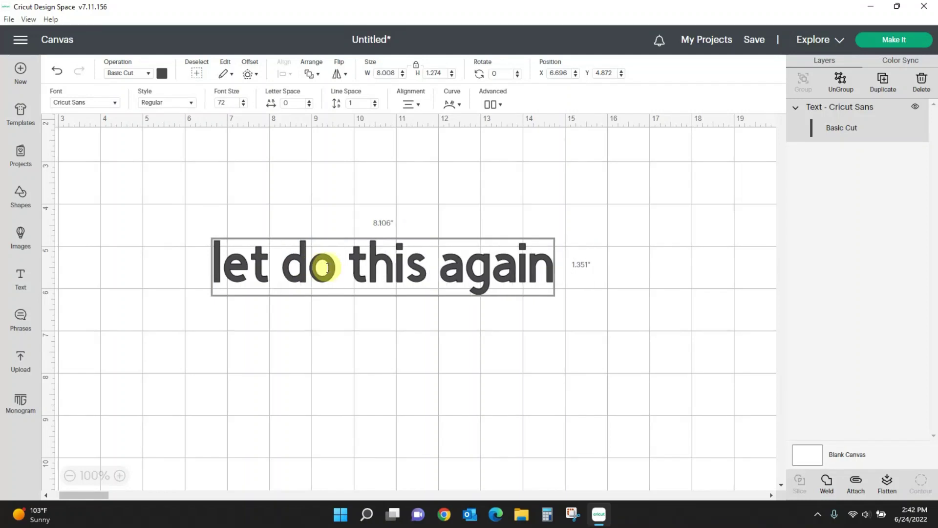
pyautogui.write('’s')
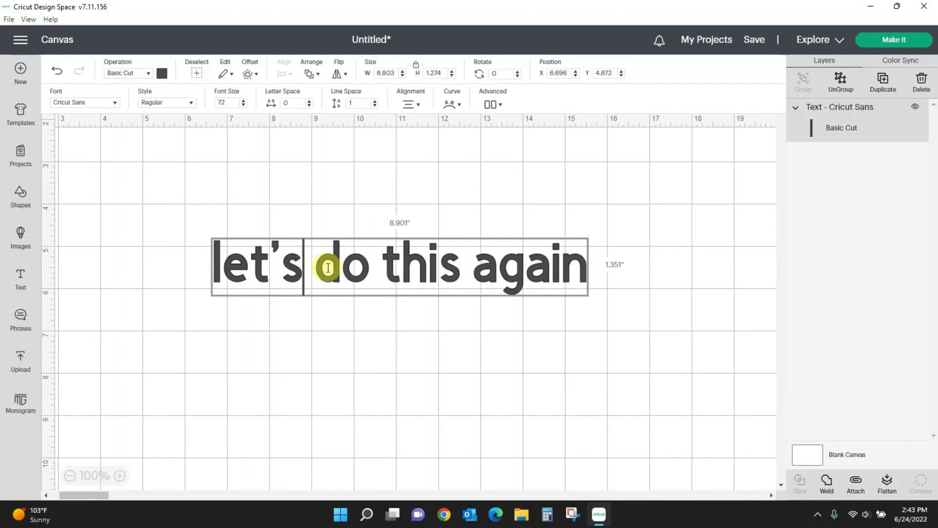
pyautogui.click(503, 337)
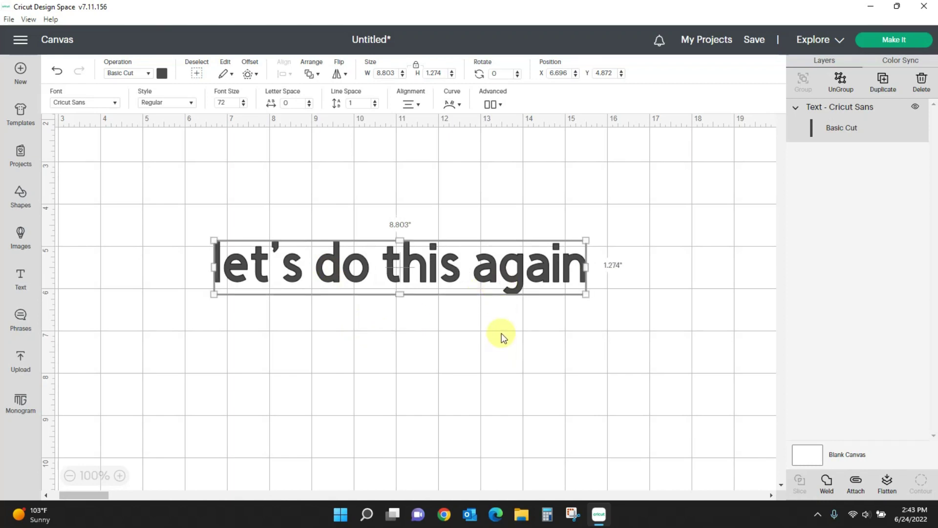
# Step: Resize the text box so the phrase wraps as 'let's do' over 'this again'
pyautogui.moveTo(586, 295)
pyautogui.mouseDown()
pyautogui.moveTo(640, 337)
pyautogui.moveTo(593, 295)
pyautogui.mouseUp()
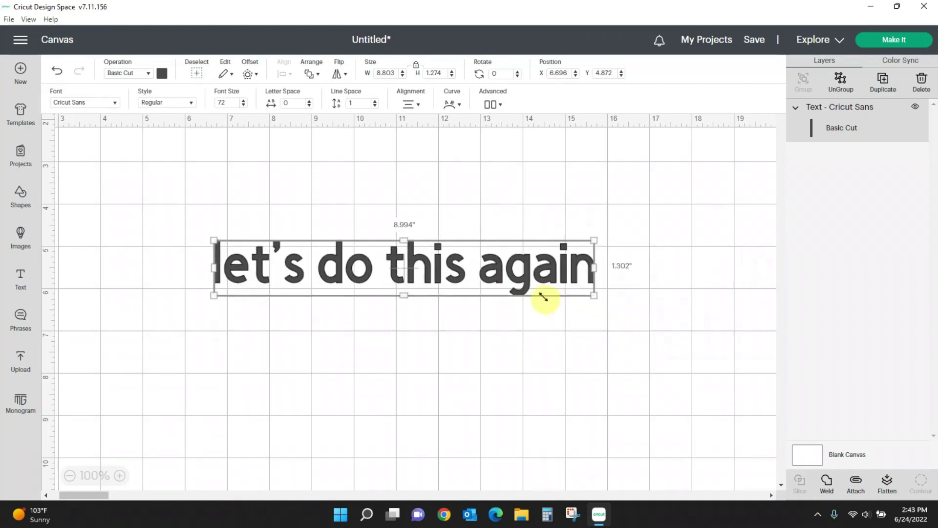
pyautogui.moveTo(404, 239); pyautogui.dragTo(408, 185)
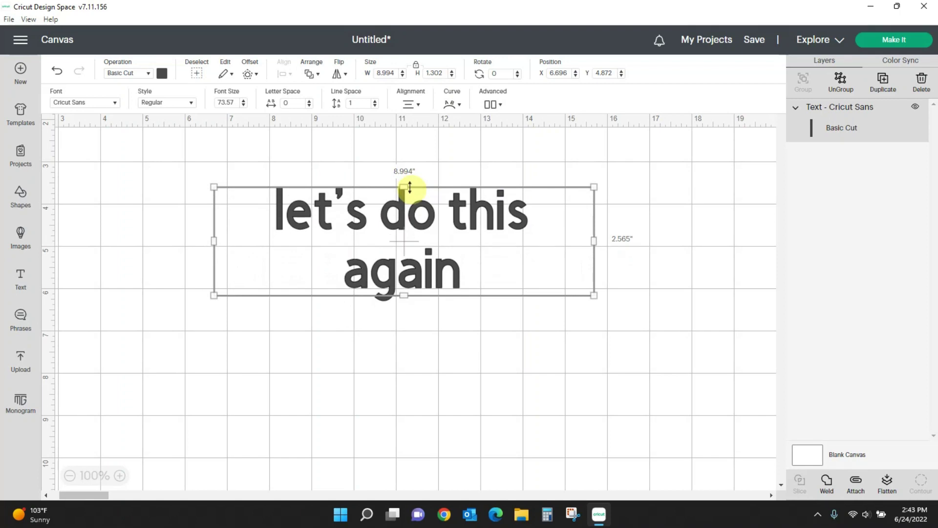
pyautogui.moveTo(588, 242); pyautogui.dragTo(443, 242)
# Step: Reselect the two-line text and tilt it slightly, bringing it nearly level
pyautogui.click(561, 360)
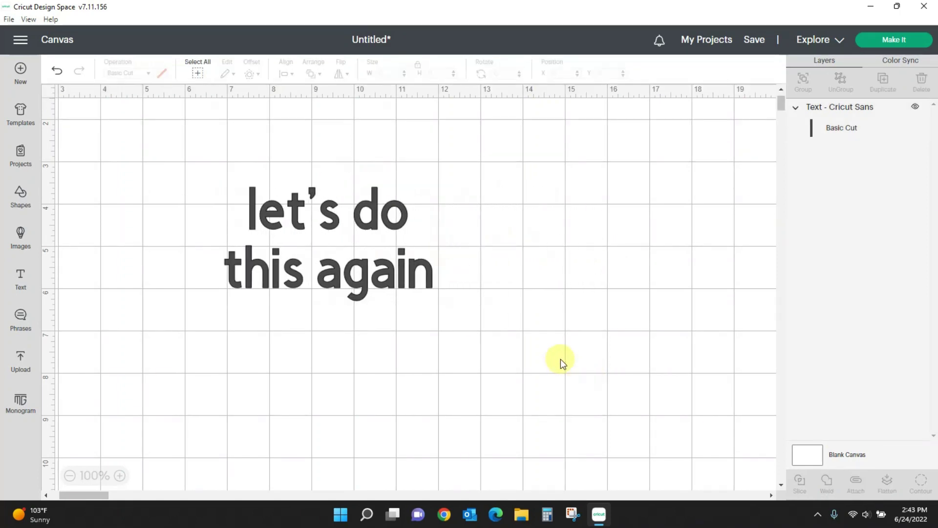
pyautogui.click(390, 287)
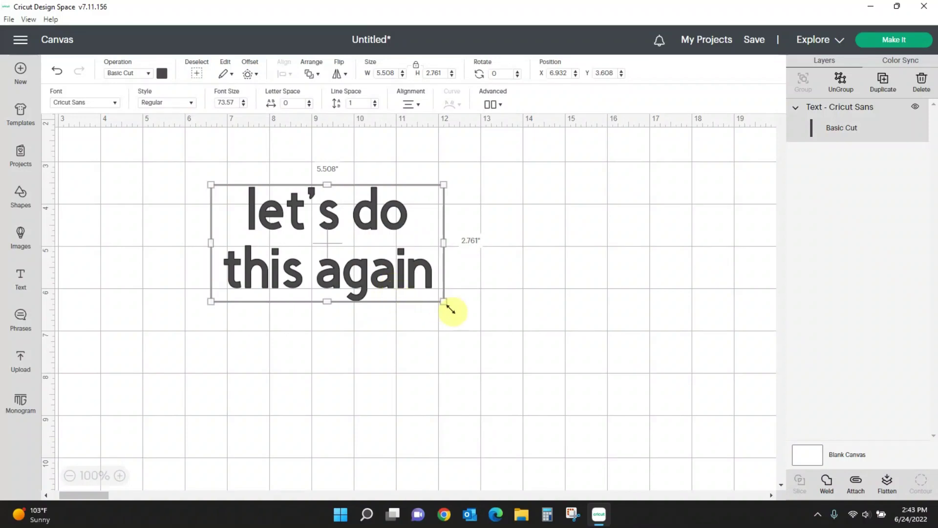
pyautogui.moveTo(454, 313)
pyautogui.mouseDown()
pyautogui.moveTo(435, 353)
pyautogui.moveTo(464, 303)
pyautogui.moveTo(464, 318)
pyautogui.mouseUp()
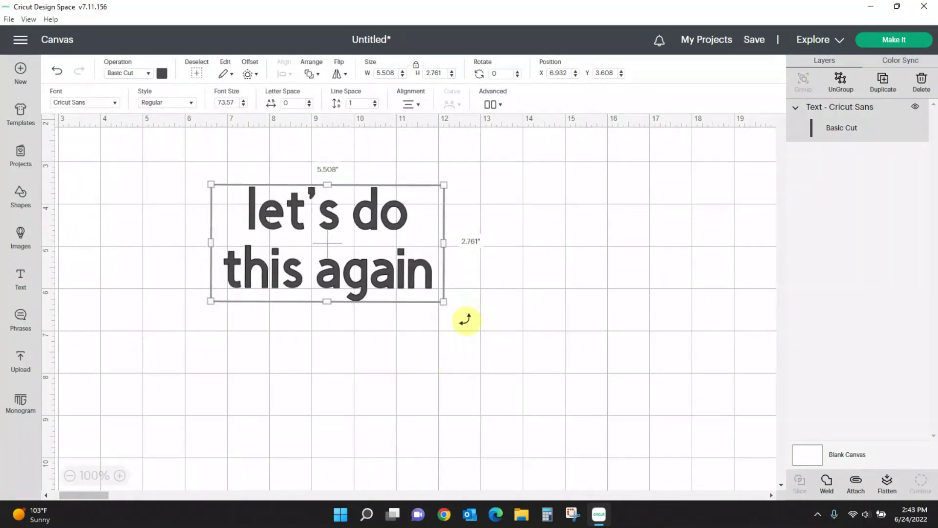
# Step: Set the two-line text's rotation to 90°, then back to 0°
pyautogui.doubleClick(509, 73)
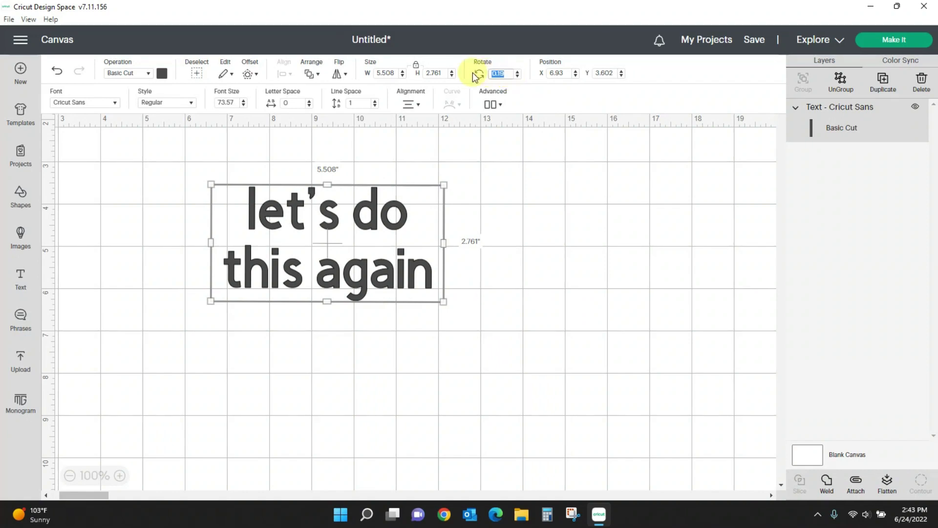
pyautogui.press('Return')
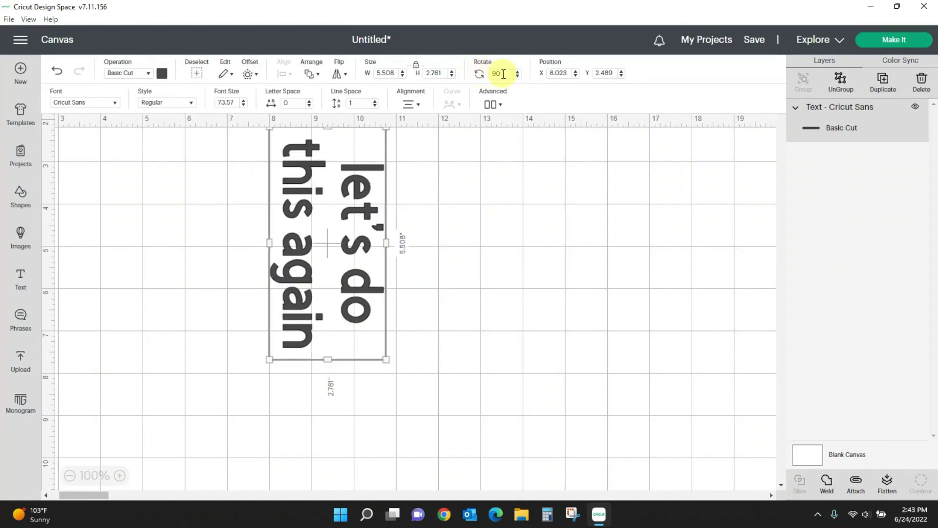
pyautogui.write('0')
pyautogui.press('Return')
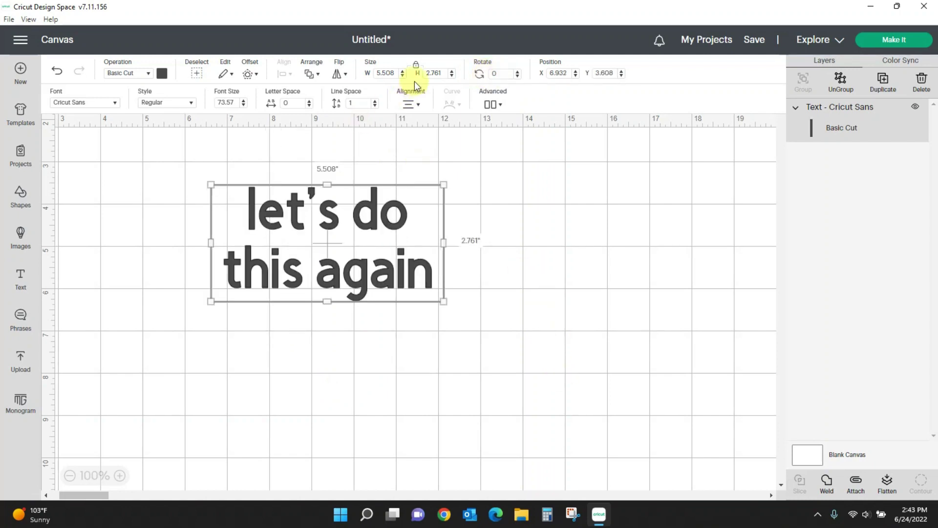